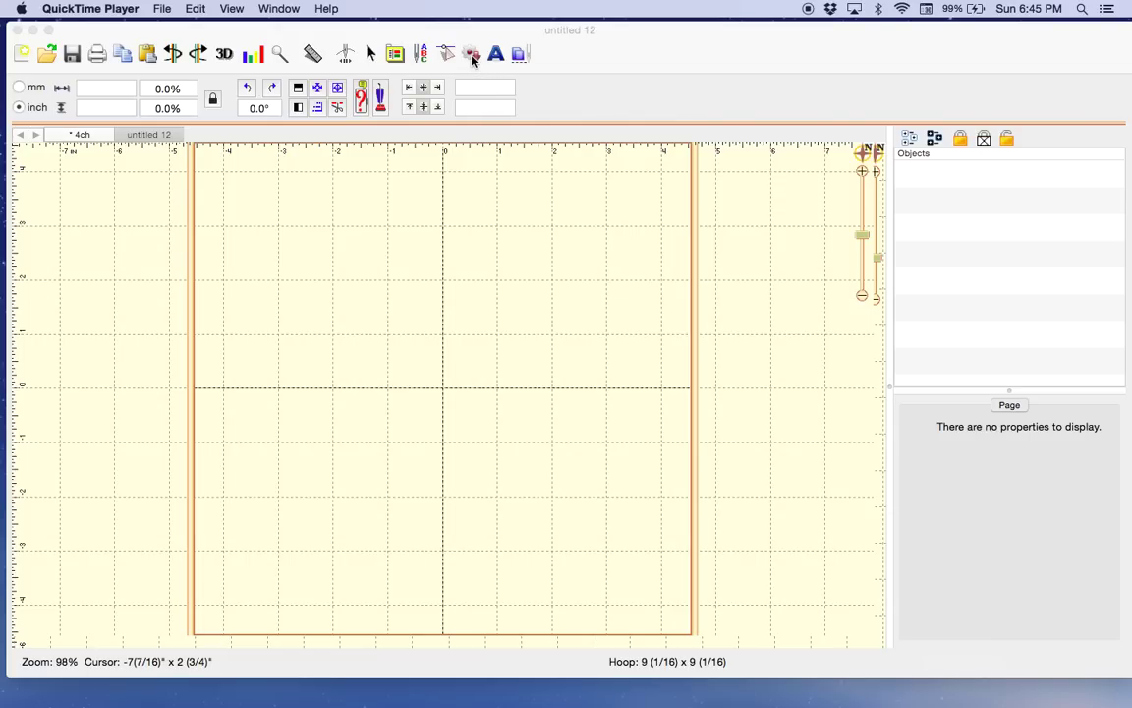
Insert the + cross from the Embrilliance: Alignments library catalog into the hoop.
{"action": "left_click", "coordinate": [472, 55]}
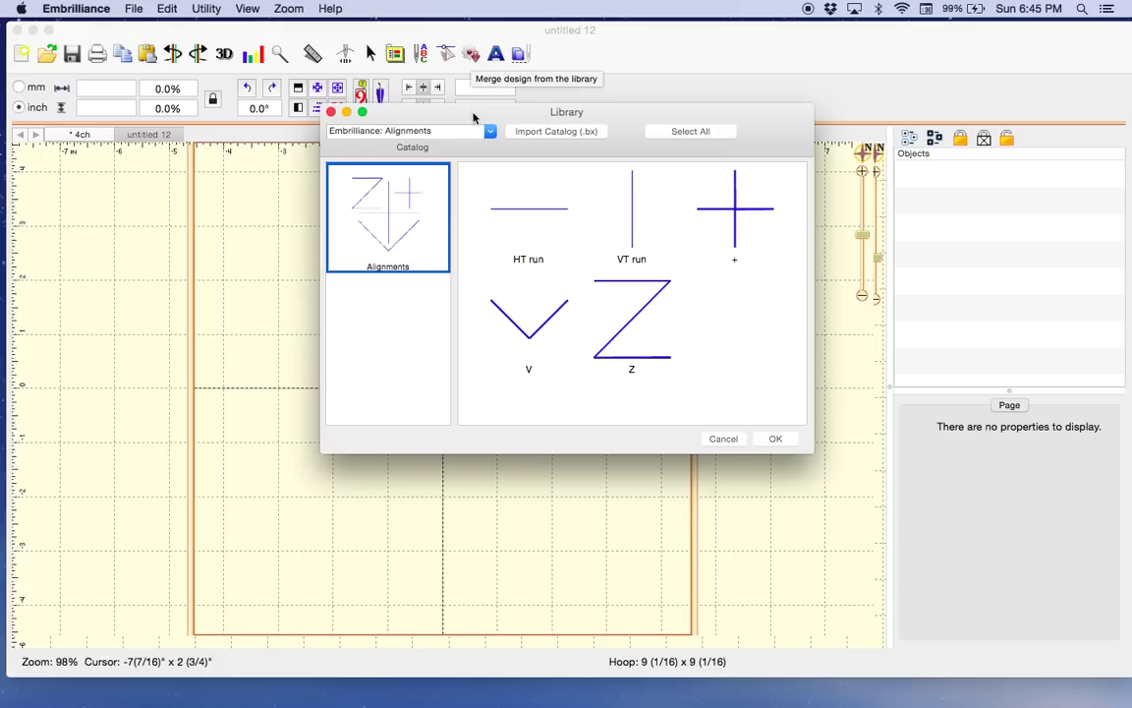
{"action": "left_click", "coordinate": [489, 131]}
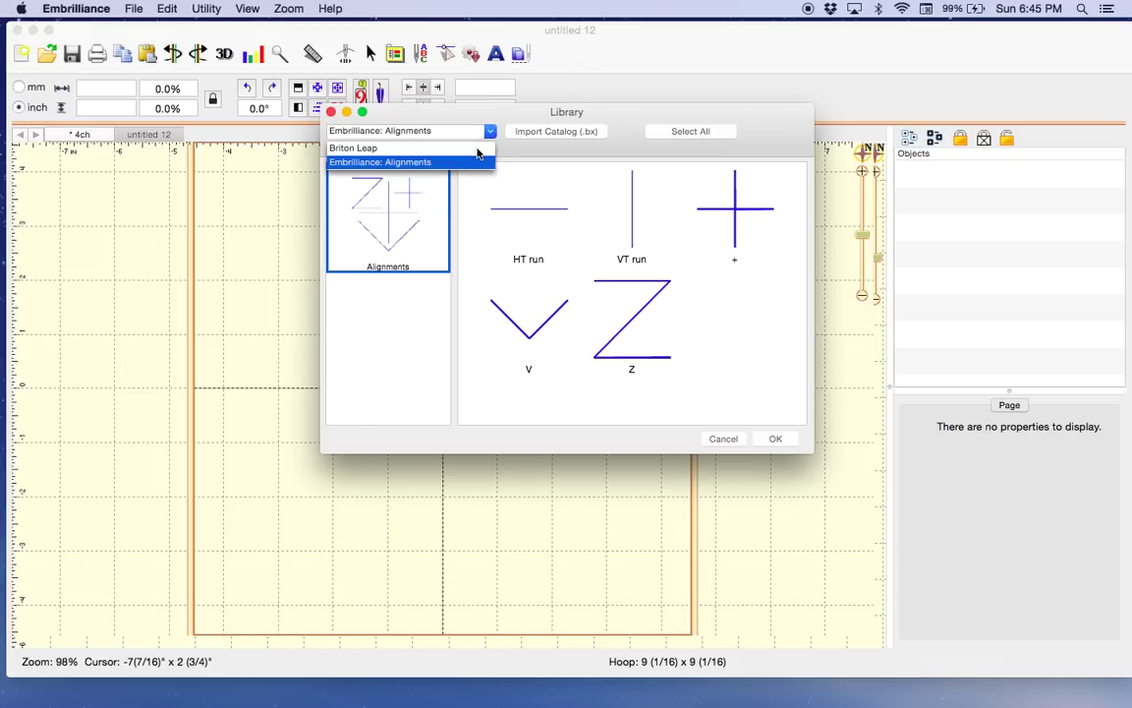
{"action": "left_click", "coordinate": [476, 149]}
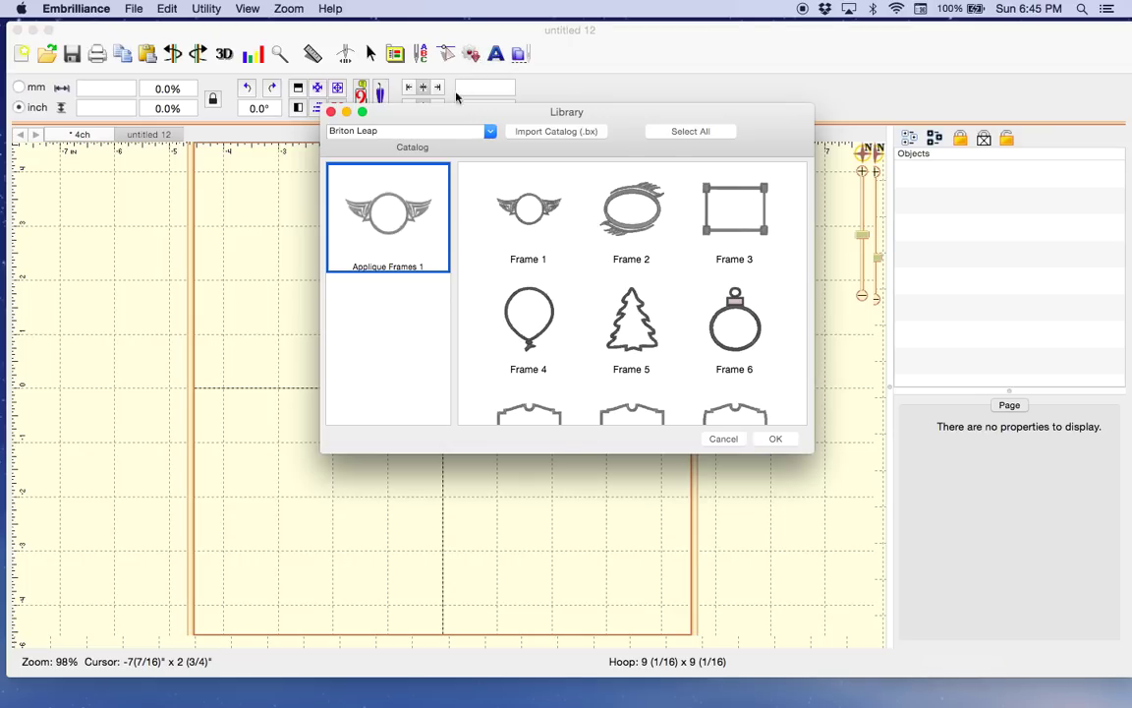
{"action": "left_click", "coordinate": [489, 132]}
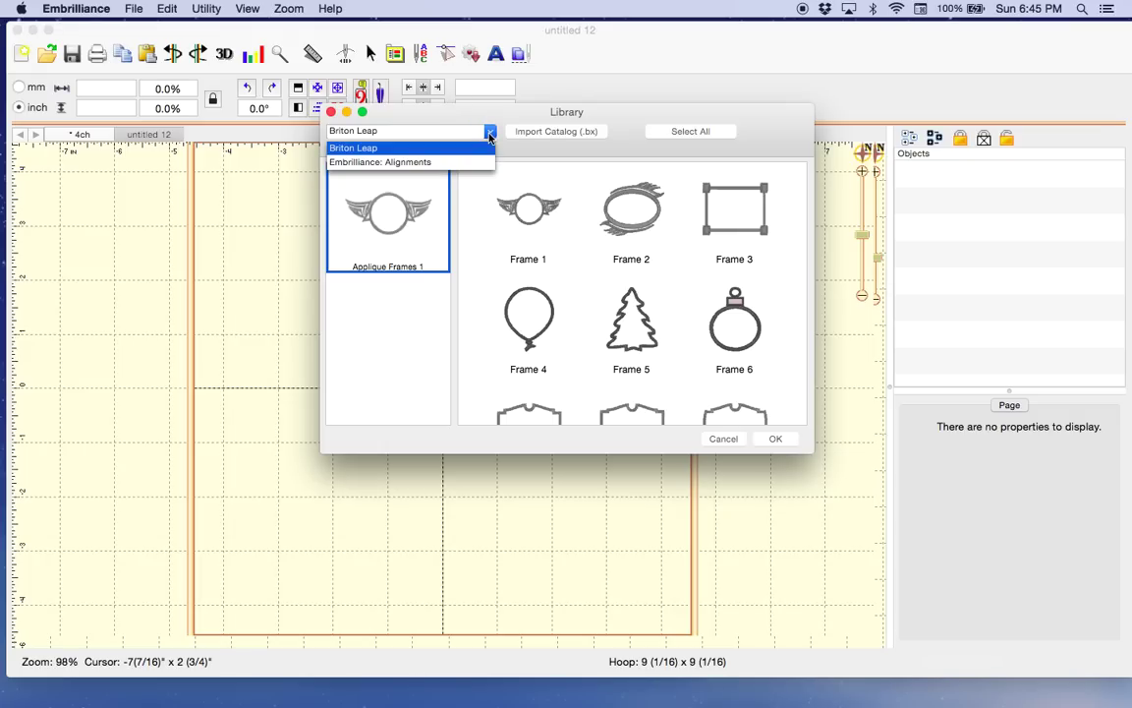
{"action": "left_click", "coordinate": [473, 163]}
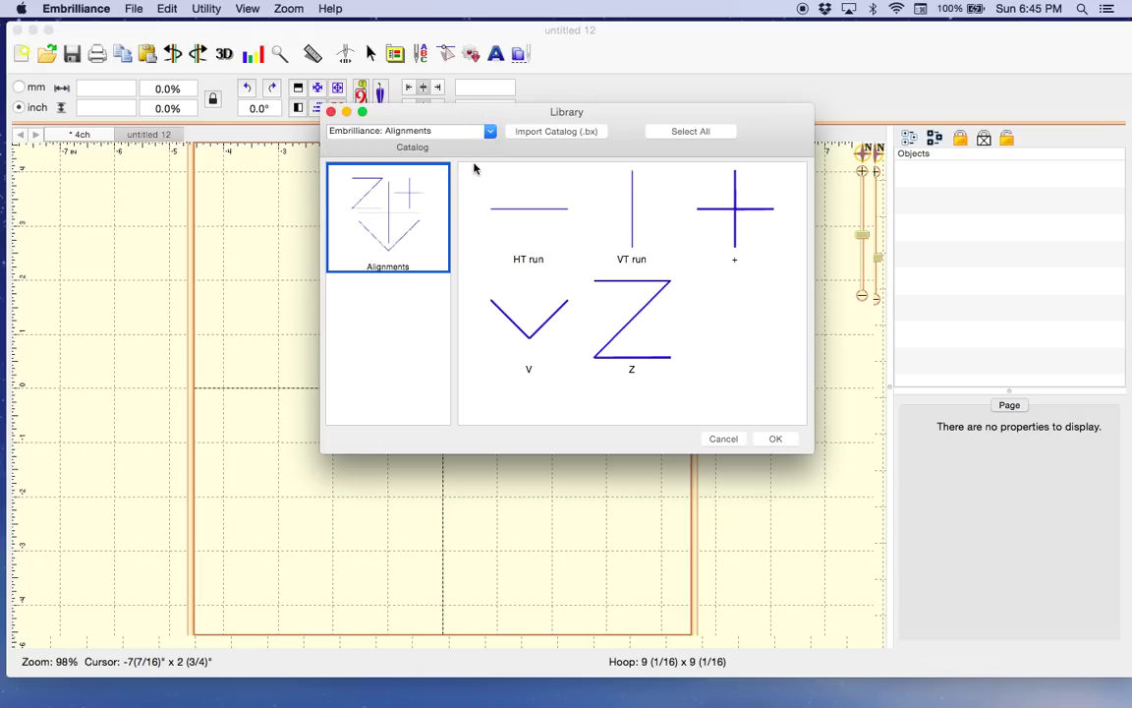
{"action": "left_click", "coordinate": [735, 213]}
Move the + cross to the upper-left quadrant and scale it to 3 5/8 inches (about 231%).
{"action": "left_click", "coordinate": [774, 438]}
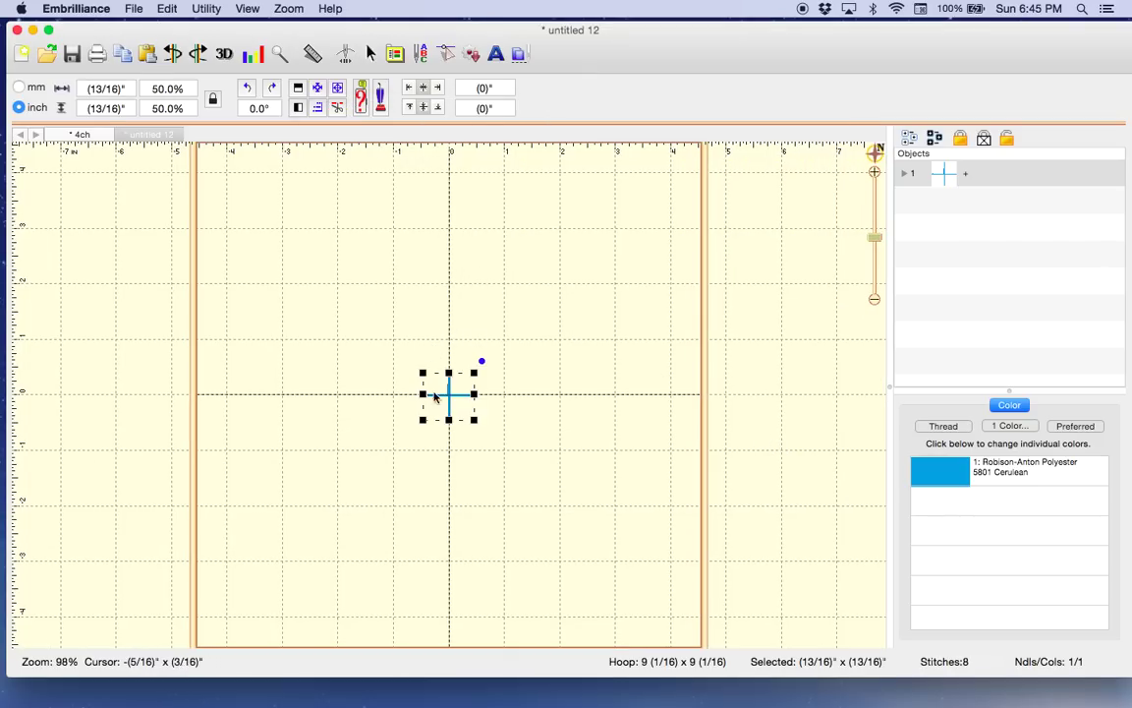
{"action": "left_click_drag", "start_coordinate": [448, 396], "coordinate": [326, 274]}
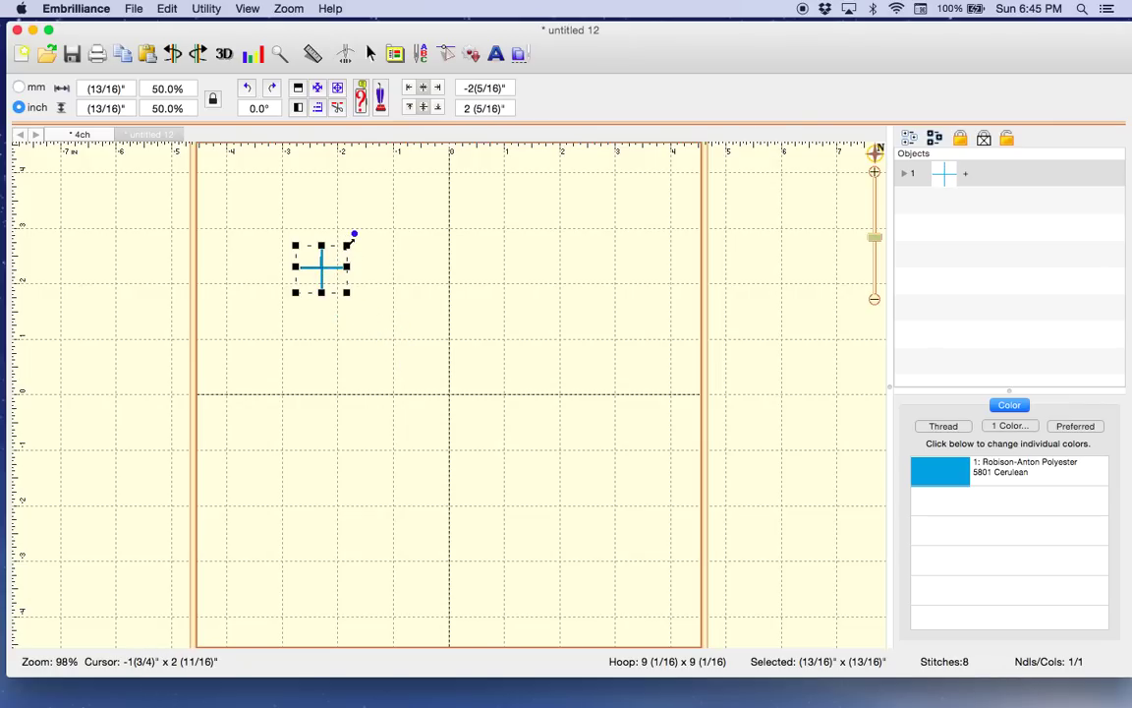
{"action": "left_click_drag", "start_coordinate": [349, 240], "coordinate": [425, 185]}
{"action": "left_click_drag", "start_coordinate": [295, 292], "coordinate": [217, 376]}
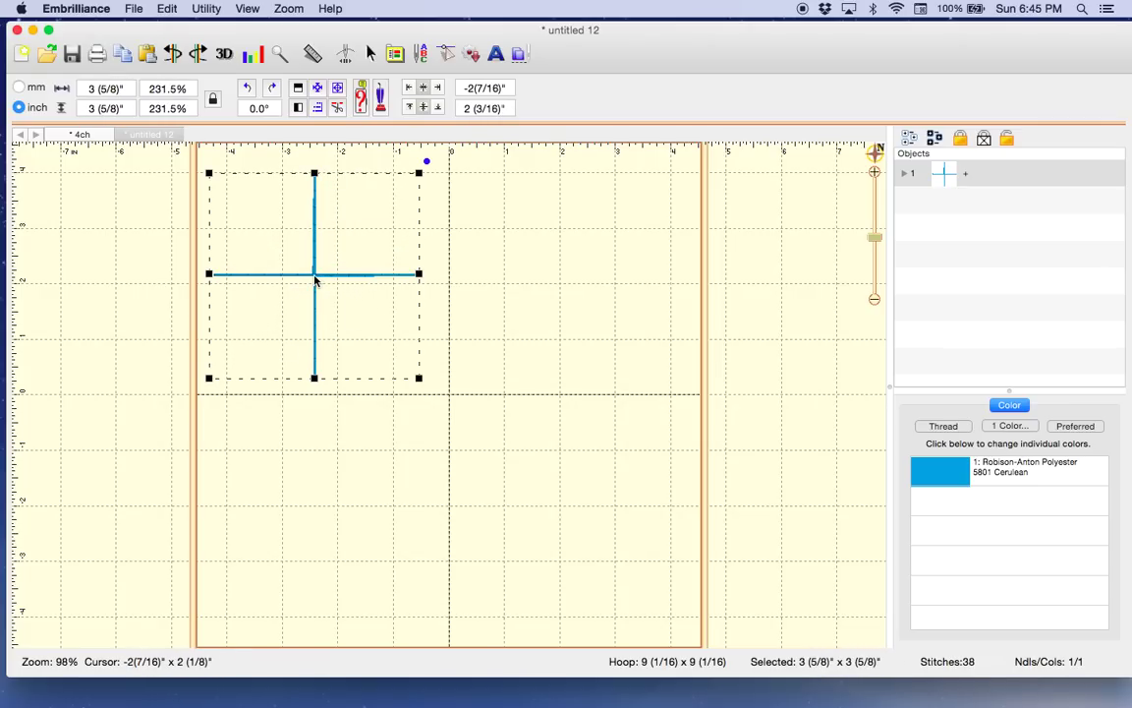
{"action": "left_click_drag", "start_coordinate": [320, 280], "coordinate": [325, 280]}
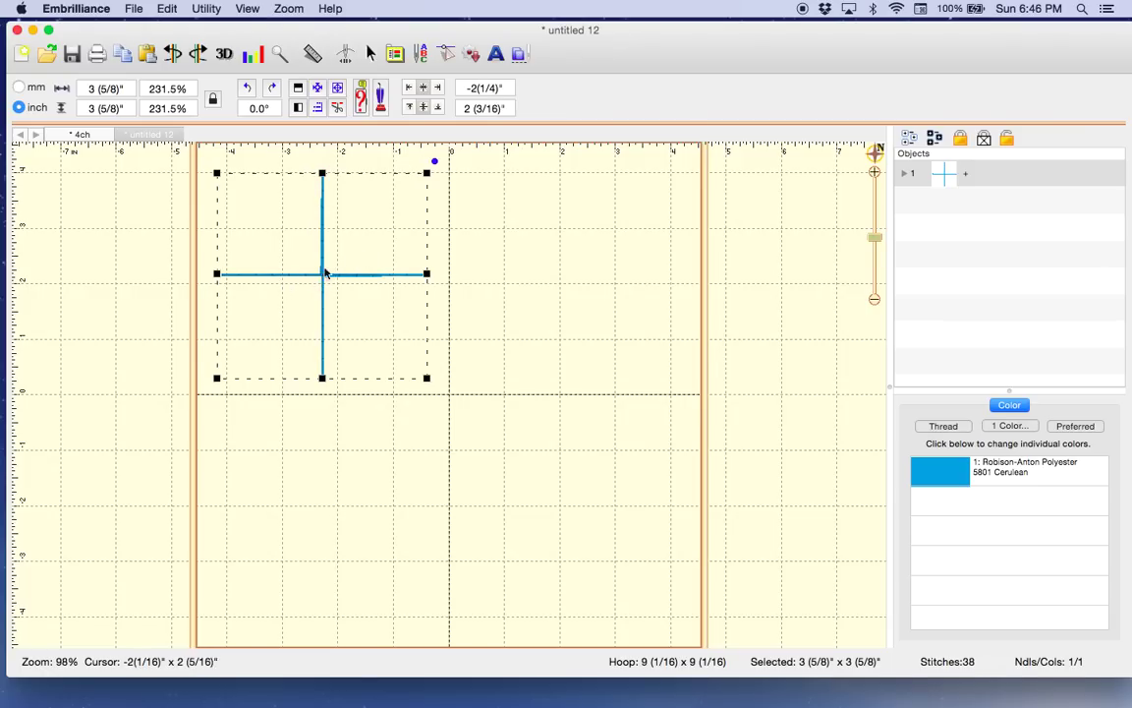
Copy and paste the enlarged cross, placing the duplicate in the hoop's upper-right quadrant.
{"action": "left_click", "coordinate": [123, 55]}
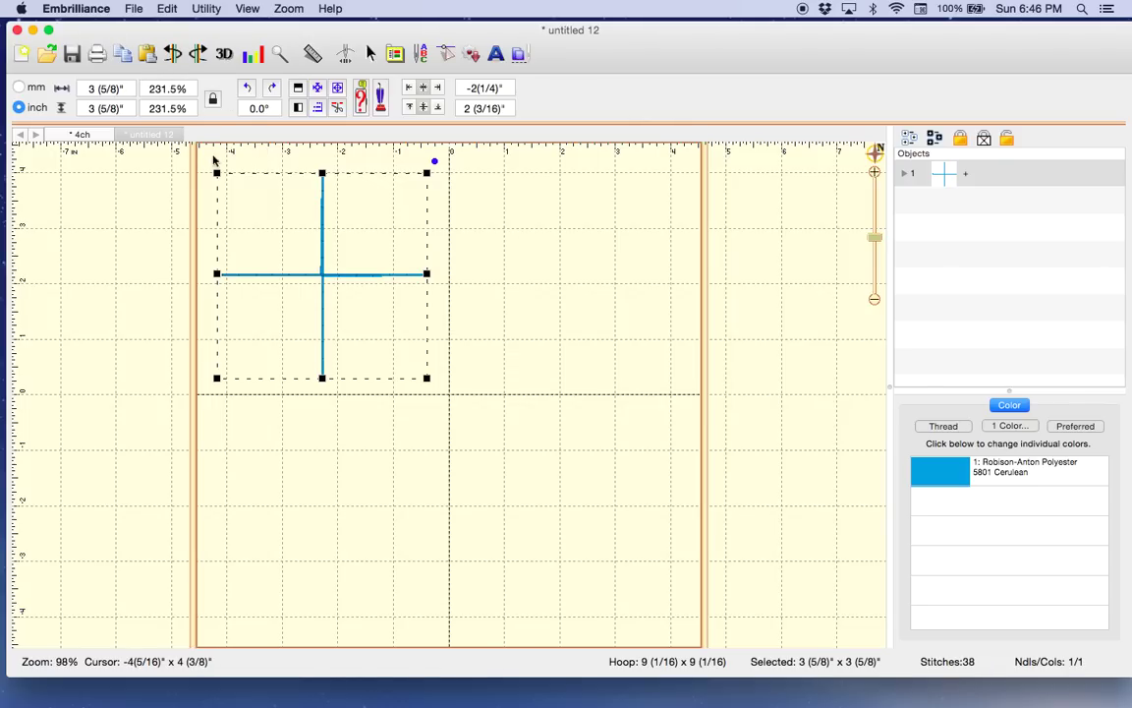
{"action": "left_click", "coordinate": [149, 55]}
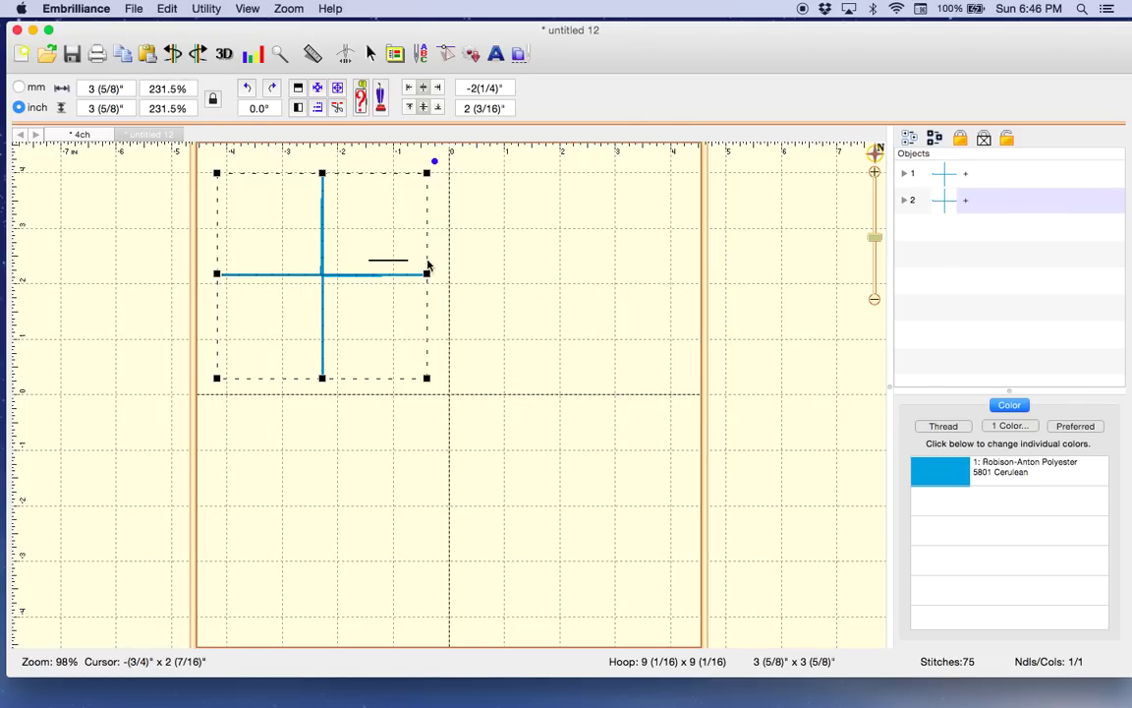
{"action": "left_click", "coordinate": [451, 261]}
{"action": "left_click_drag", "start_coordinate": [323, 276], "coordinate": [581, 279]}
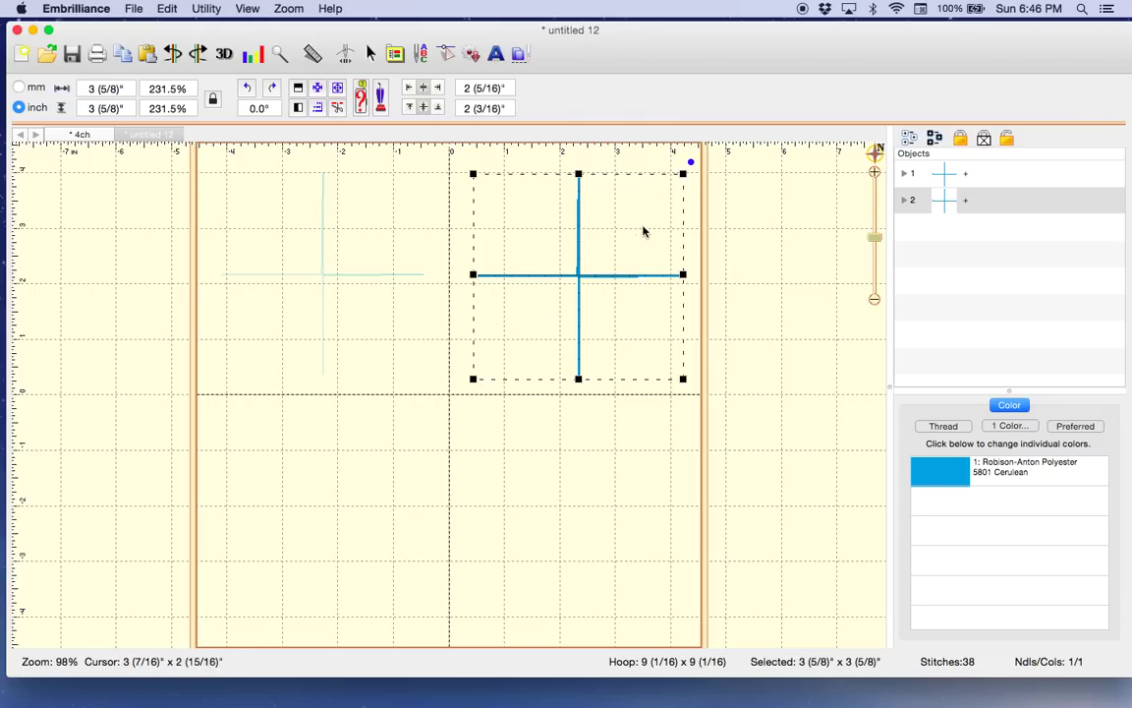
{"action": "left_click", "coordinate": [660, 162]}
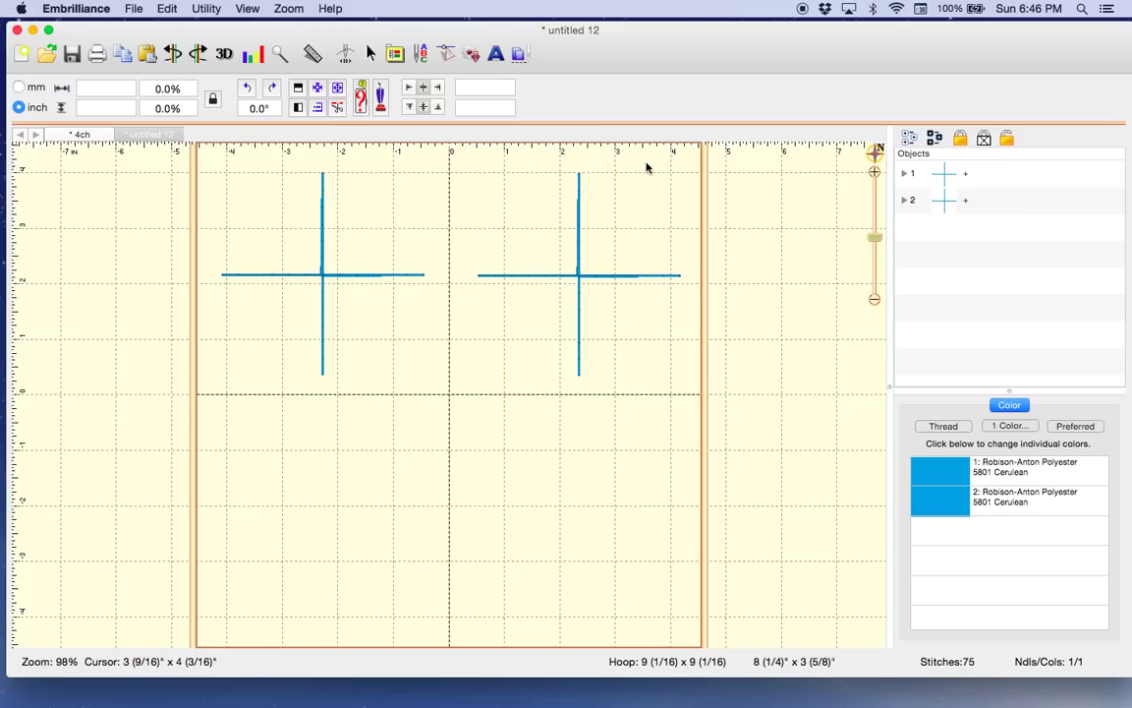
Merge Eg Snowman Snowball A from the snowman folder and centre it on the left cross.
{"action": "left_click", "coordinate": [521, 56]}
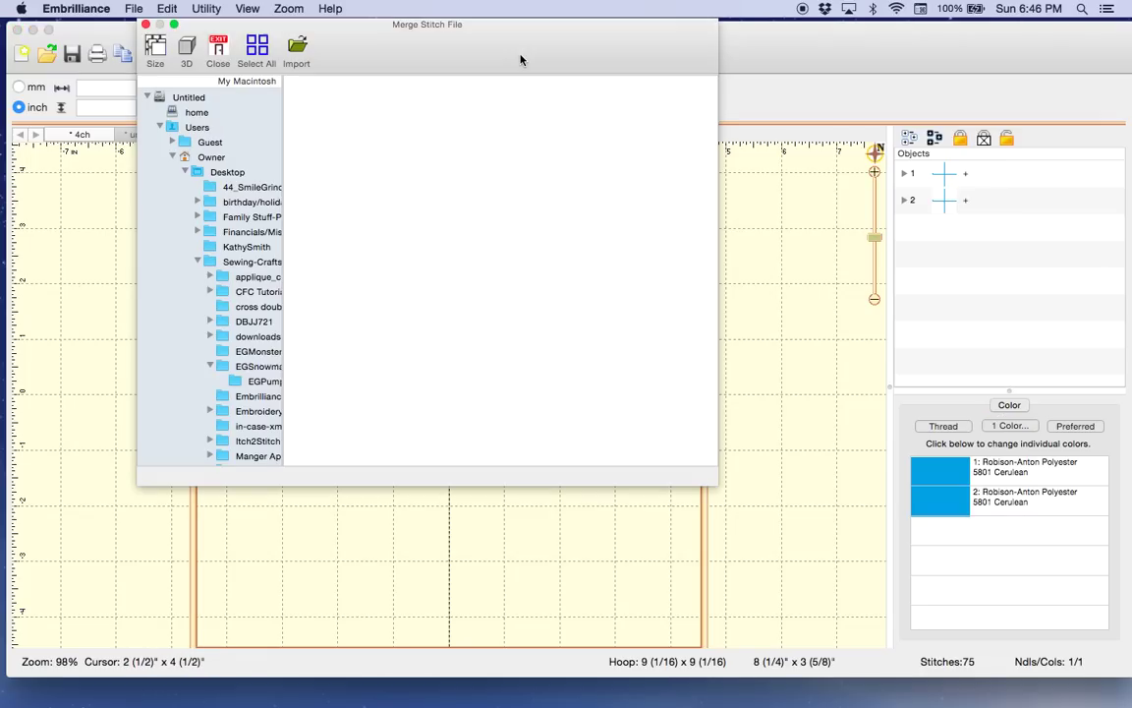
{"action": "left_click", "coordinate": [238, 367]}
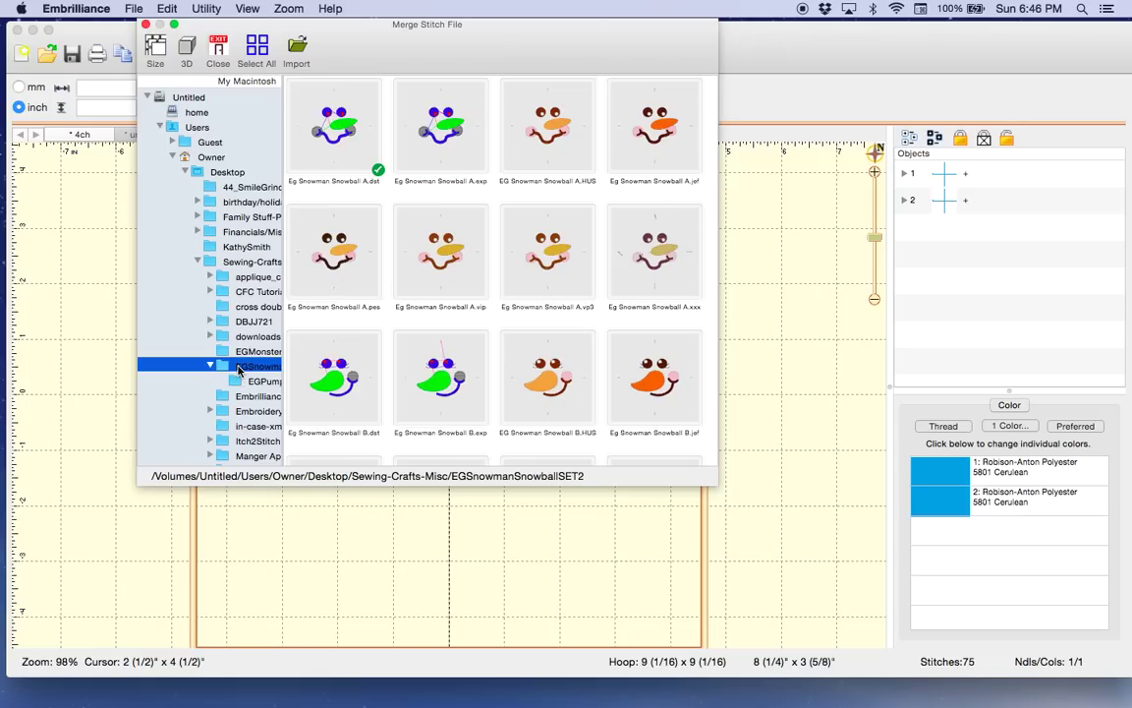
{"action": "double_click", "coordinate": [649, 128]}
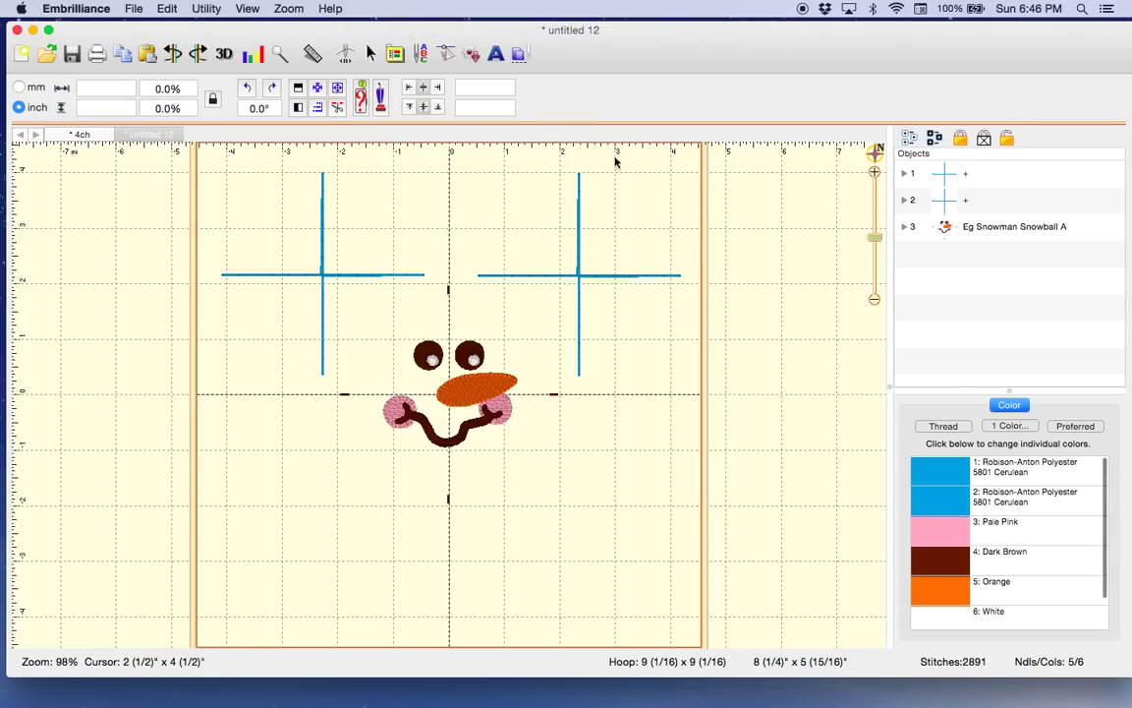
{"action": "left_click_drag", "start_coordinate": [468, 401], "coordinate": [342, 281]}
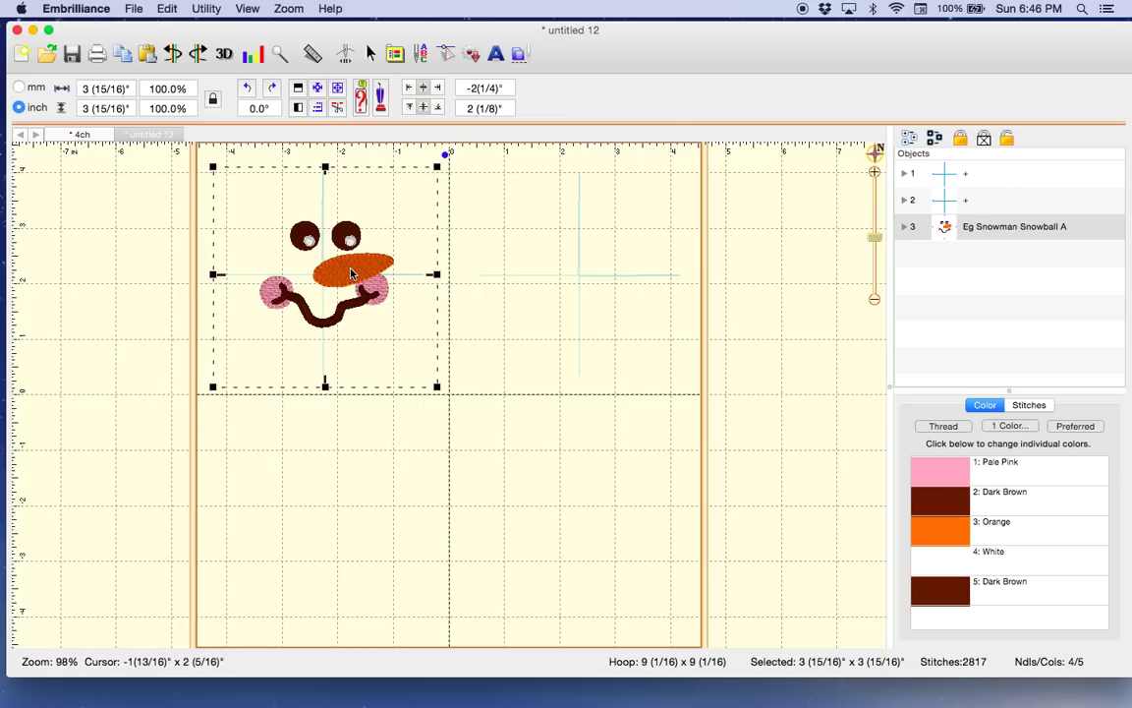
{"action": "left_click_drag", "start_coordinate": [350, 273], "coordinate": [347, 273]}
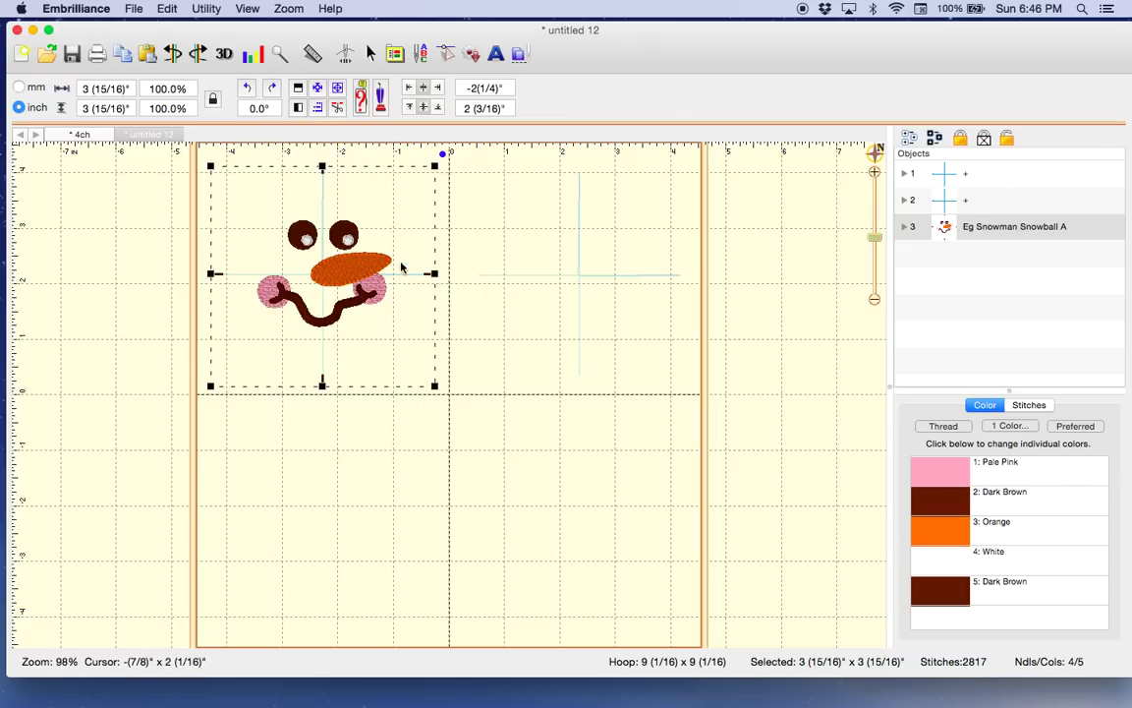
{"action": "left_click", "coordinate": [456, 187]}
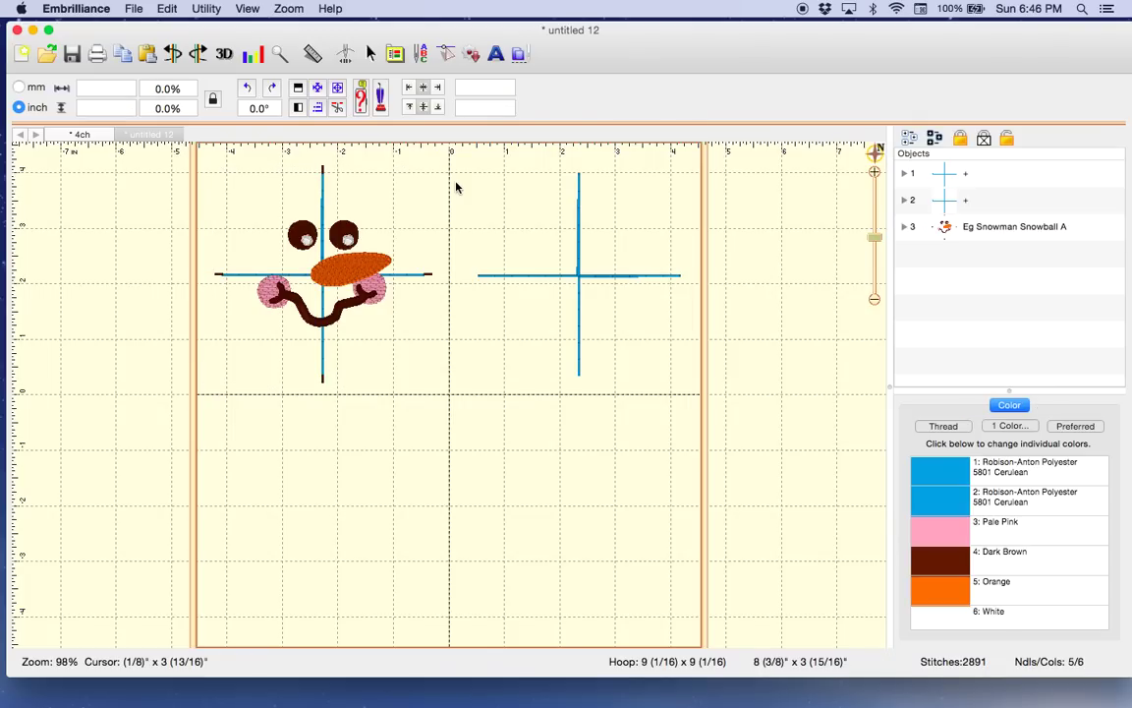
Merge Eg Snowman Snowball B.jef from the EGSnowman folder and centre it on the right cross.
{"action": "left_click", "coordinate": [521, 54]}
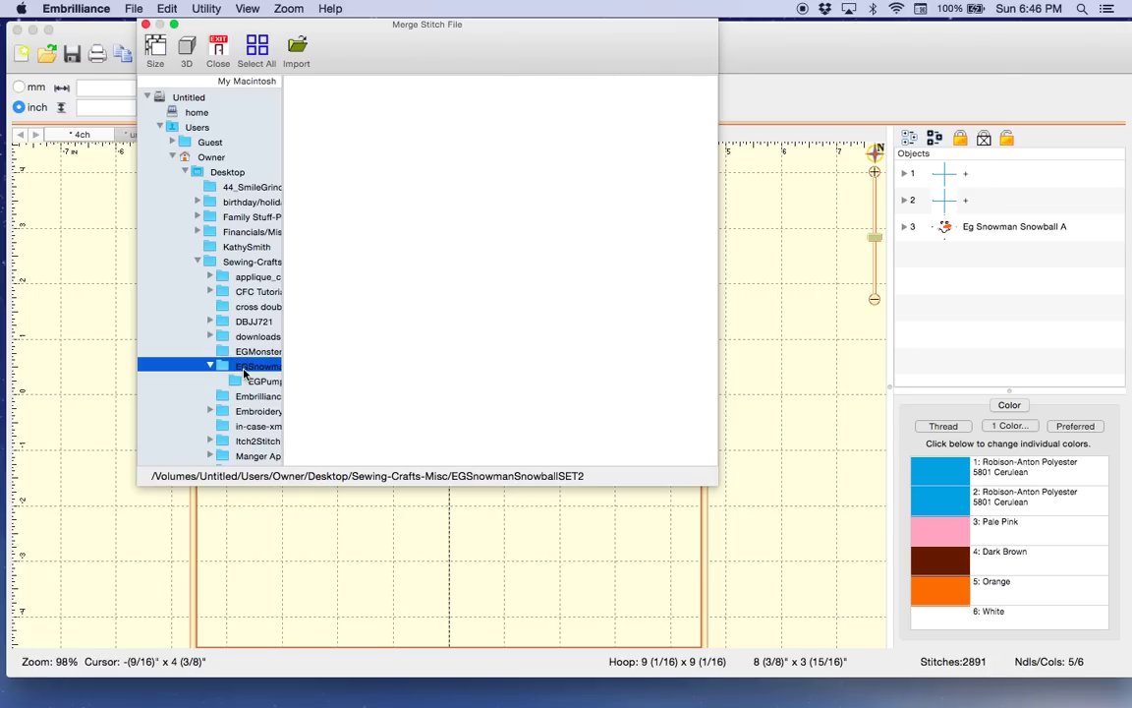
{"action": "left_click", "coordinate": [244, 368]}
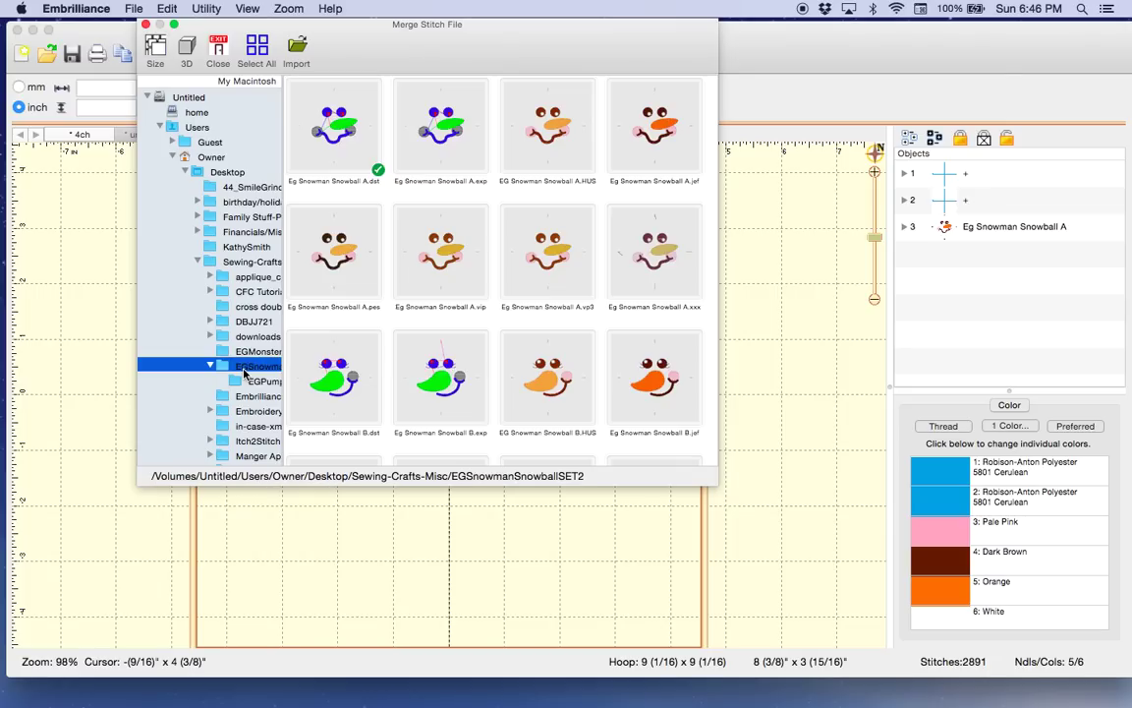
{"action": "left_click", "coordinate": [639, 377]}
{"action": "double_click", "coordinate": [647, 375]}
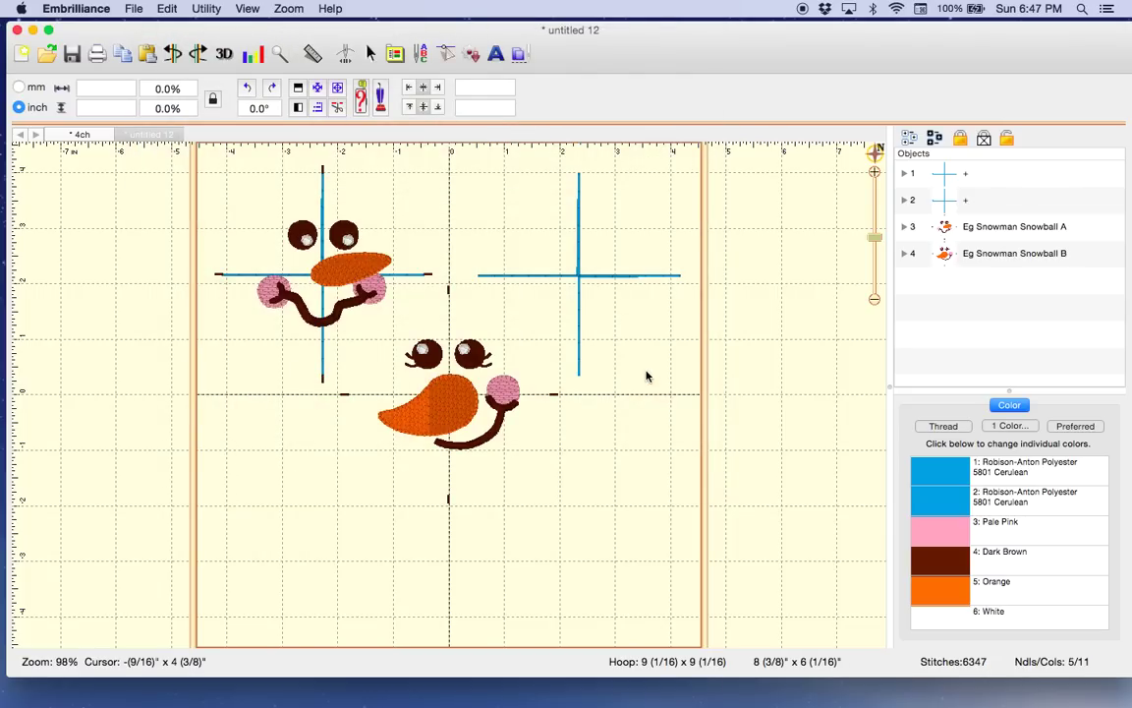
{"action": "left_click", "coordinate": [509, 393]}
{"action": "left_click_drag", "start_coordinate": [509, 393], "coordinate": [637, 284]}
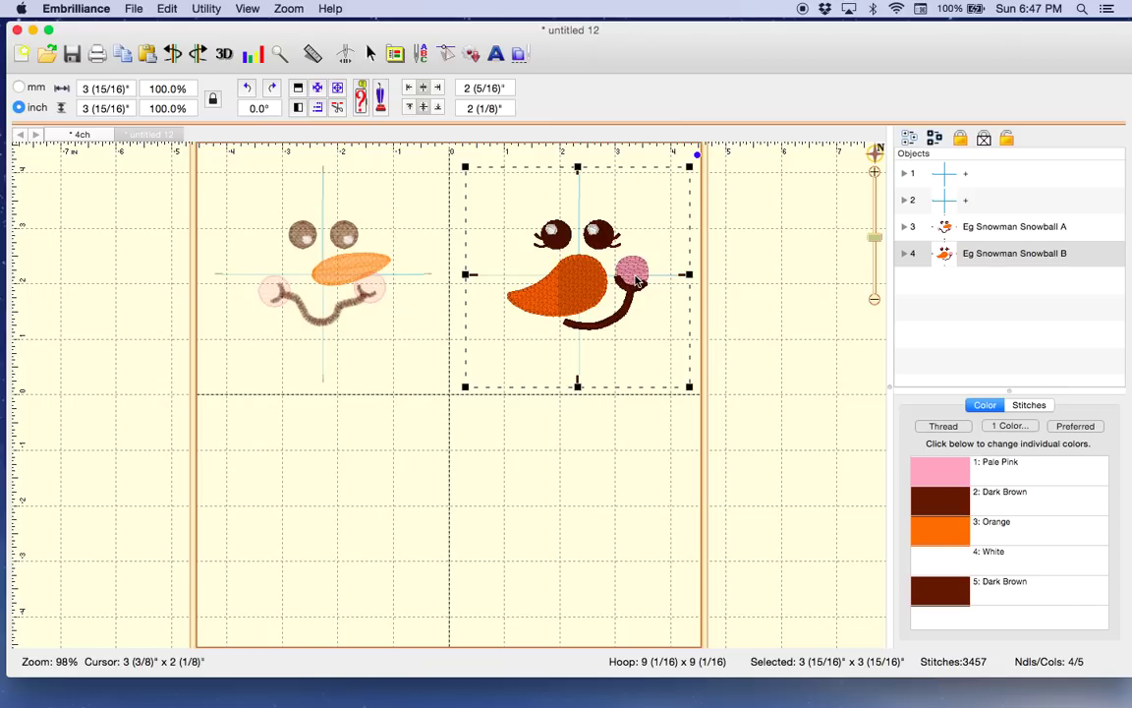
{"action": "left_click", "coordinate": [656, 158]}
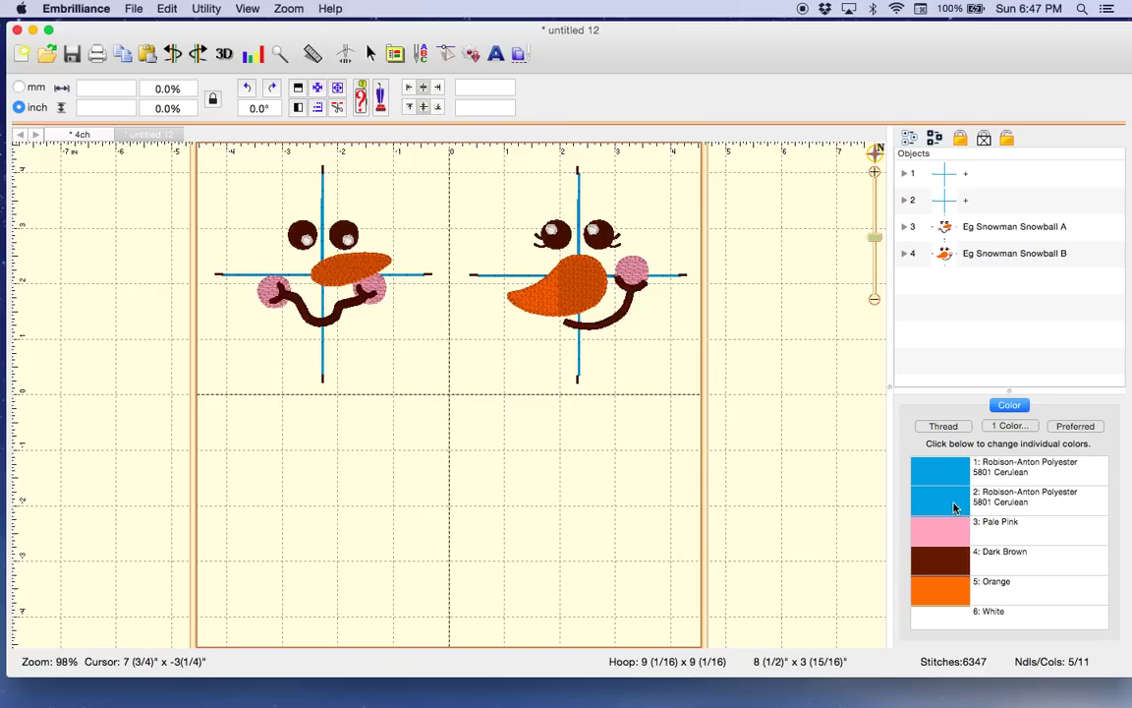
{"action": "scroll", "coordinate": [953, 588], "scroll_direction": "down", "scroll_amount": 5}
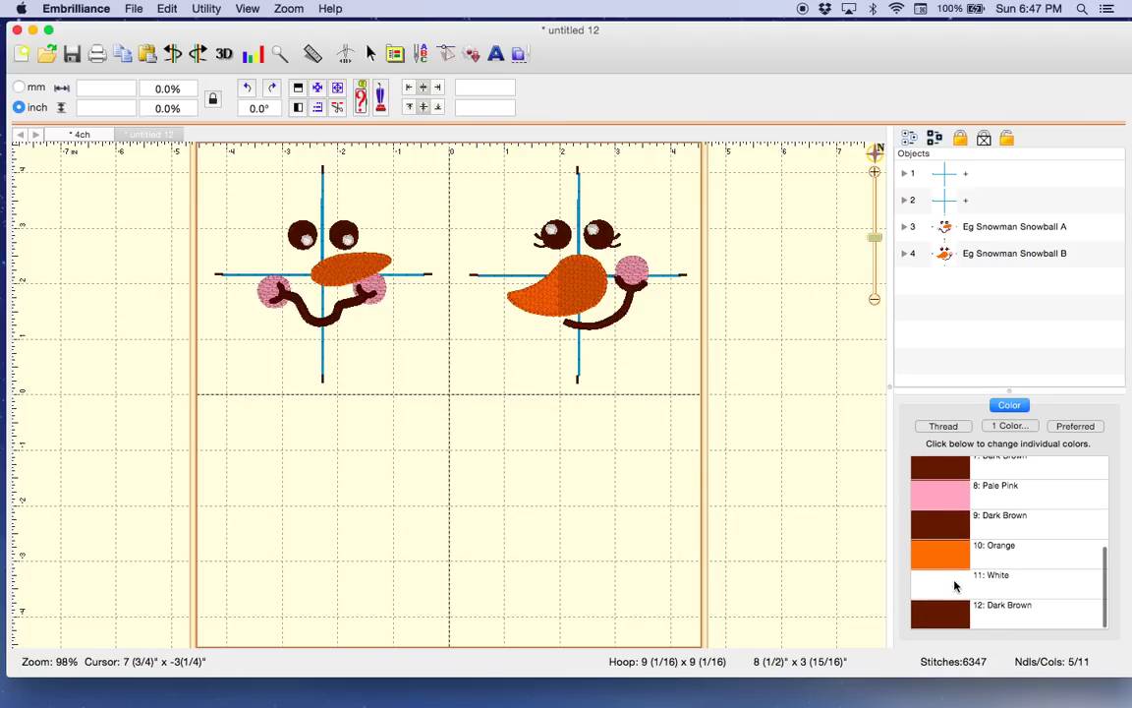
{"action": "scroll", "coordinate": [954, 587], "scroll_direction": "up", "scroll_amount": 4}
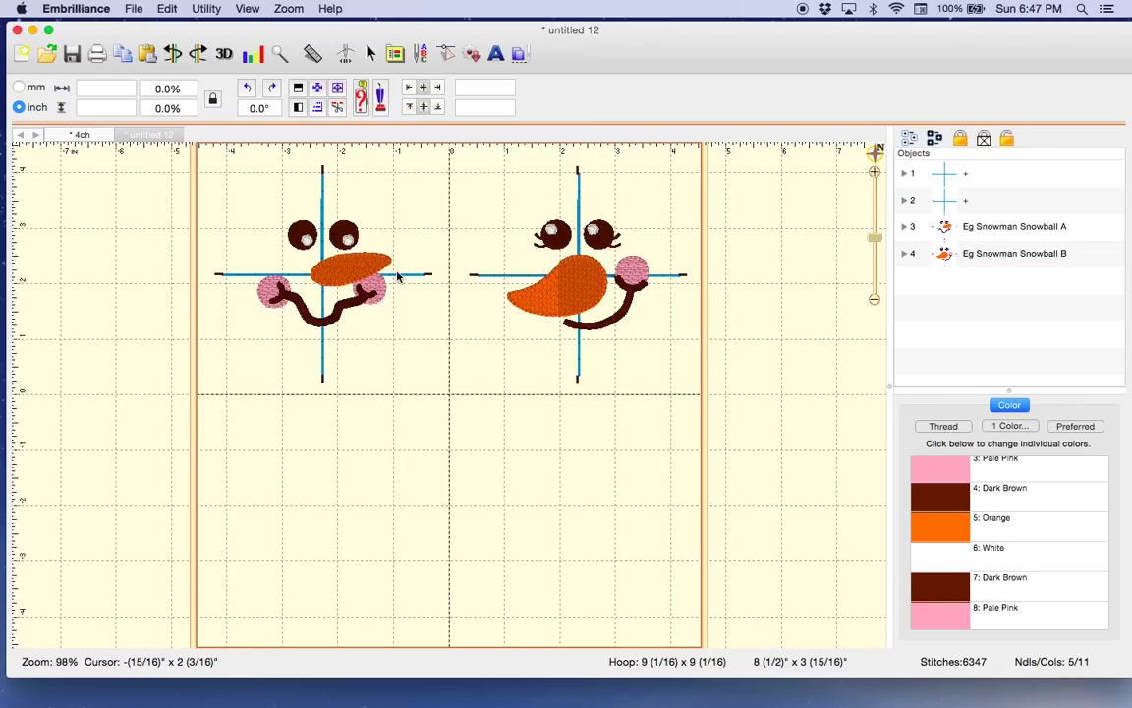
{"action": "key", "text": "super+equal"}
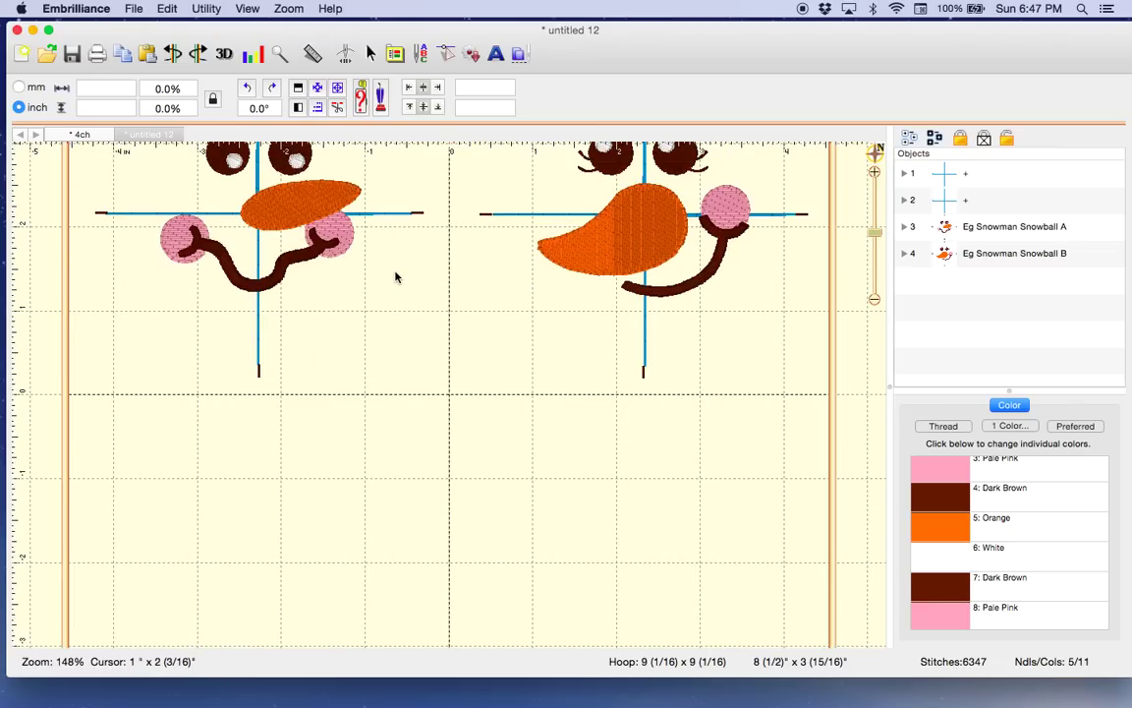
{"action": "key", "text": "super+minus"}
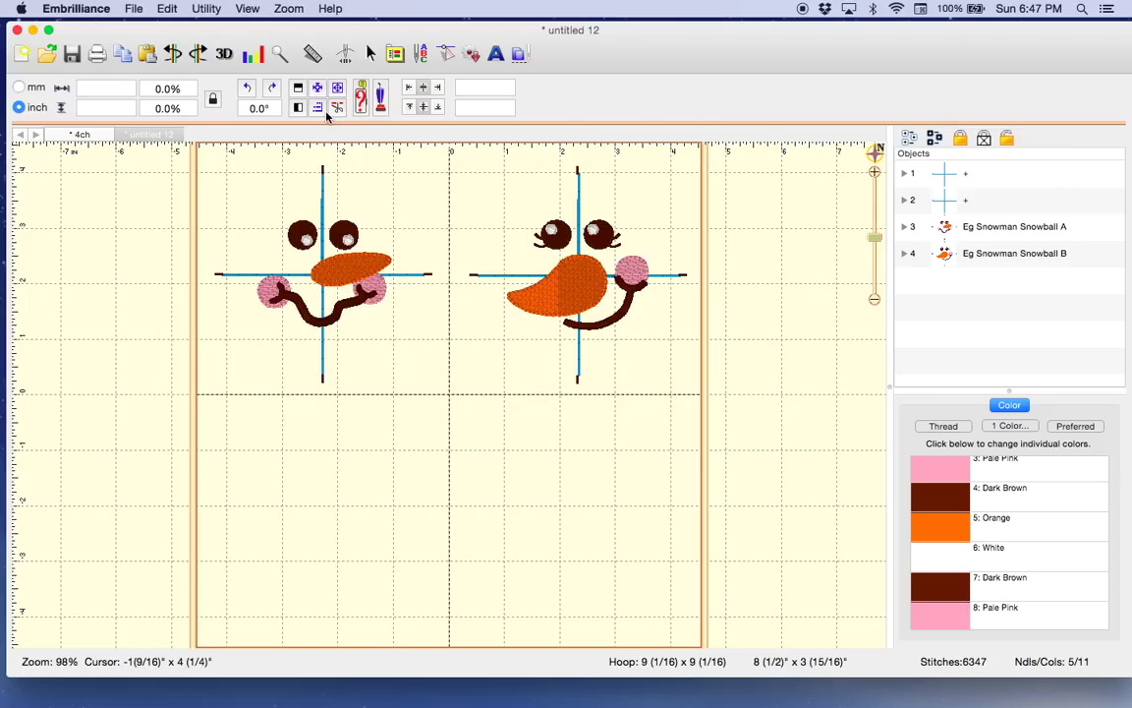
Colour-sort the two-face layout with Utility > Color Sort and save it to the Desktop as XYZ.jef.
{"action": "left_click", "coordinate": [207, 9]}
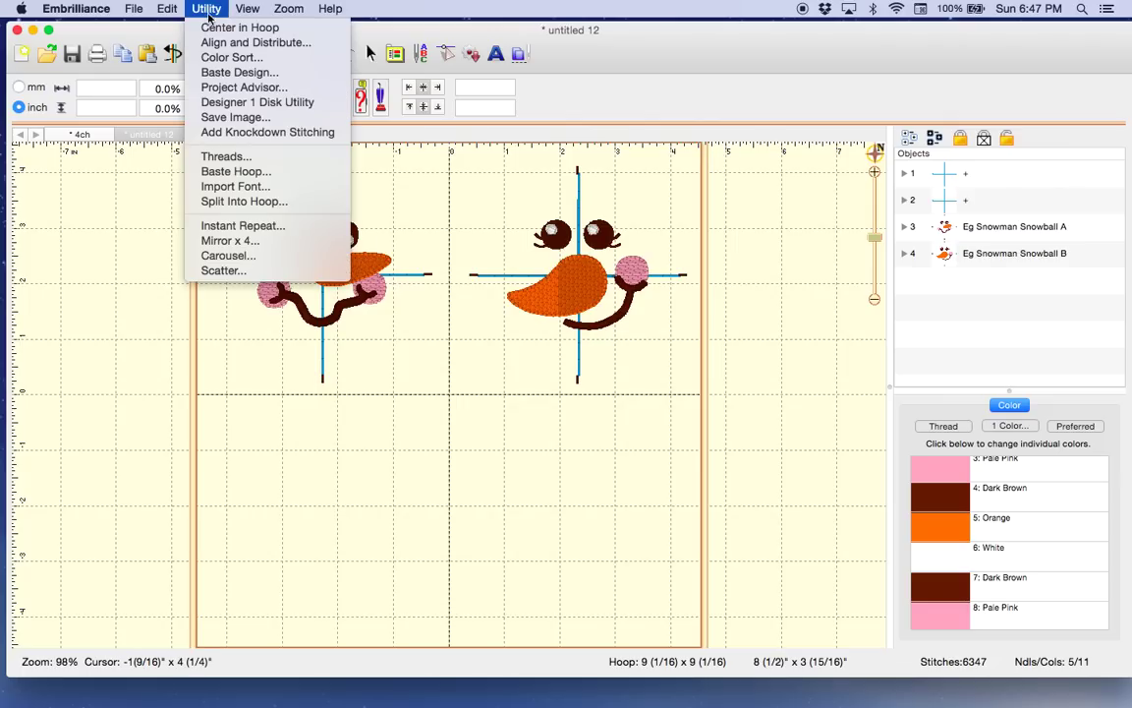
{"action": "left_click", "coordinate": [230, 58]}
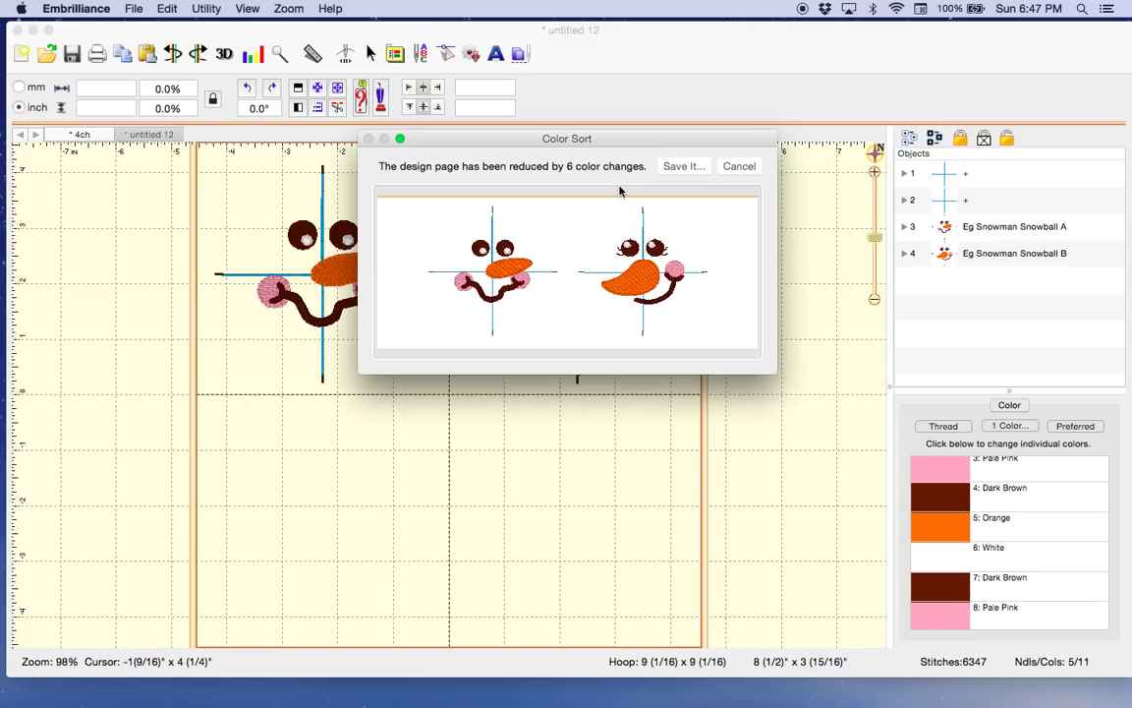
{"action": "left_click", "coordinate": [675, 172]}
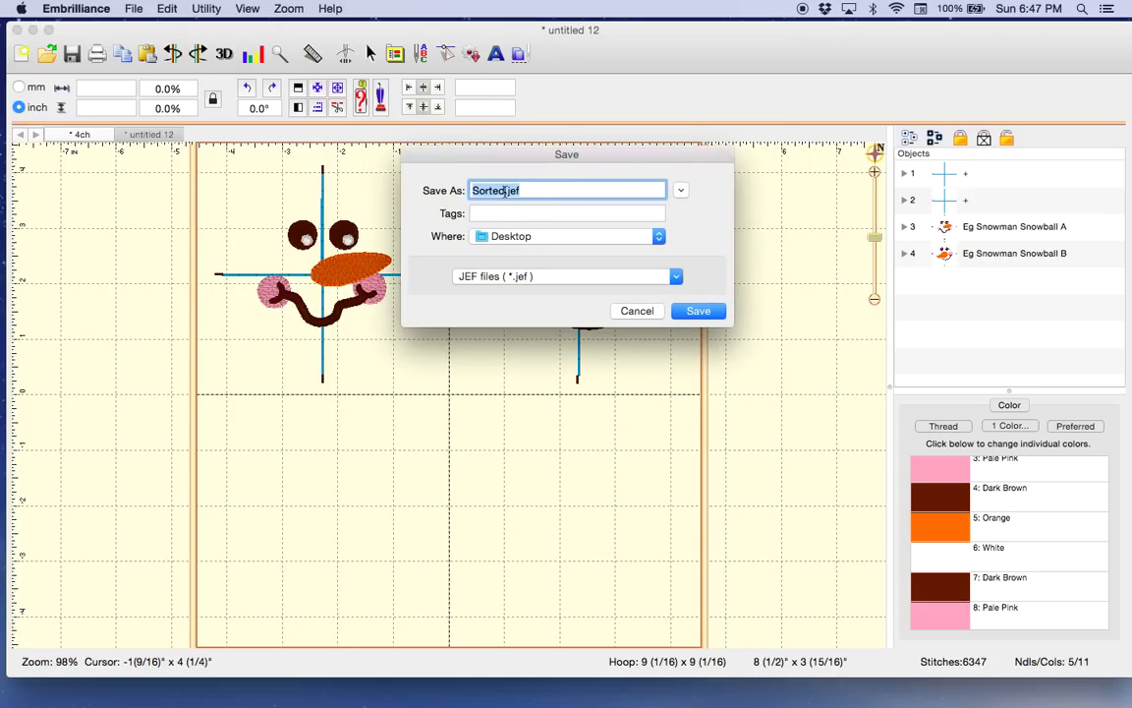
{"action": "left_click", "coordinate": [505, 191]}
{"action": "key", "text": "BackSpace"}
{"action": "key", "text": "BackSpace"}
{"action": "key", "text": "BackSpace"}
{"action": "key", "text": "BackSpace"}
{"action": "key", "text": "BackSpace"}
{"action": "key", "text": "BackSpace"}
{"action": "type", "text": "XYZ"}
{"action": "left_click", "coordinate": [699, 312]}
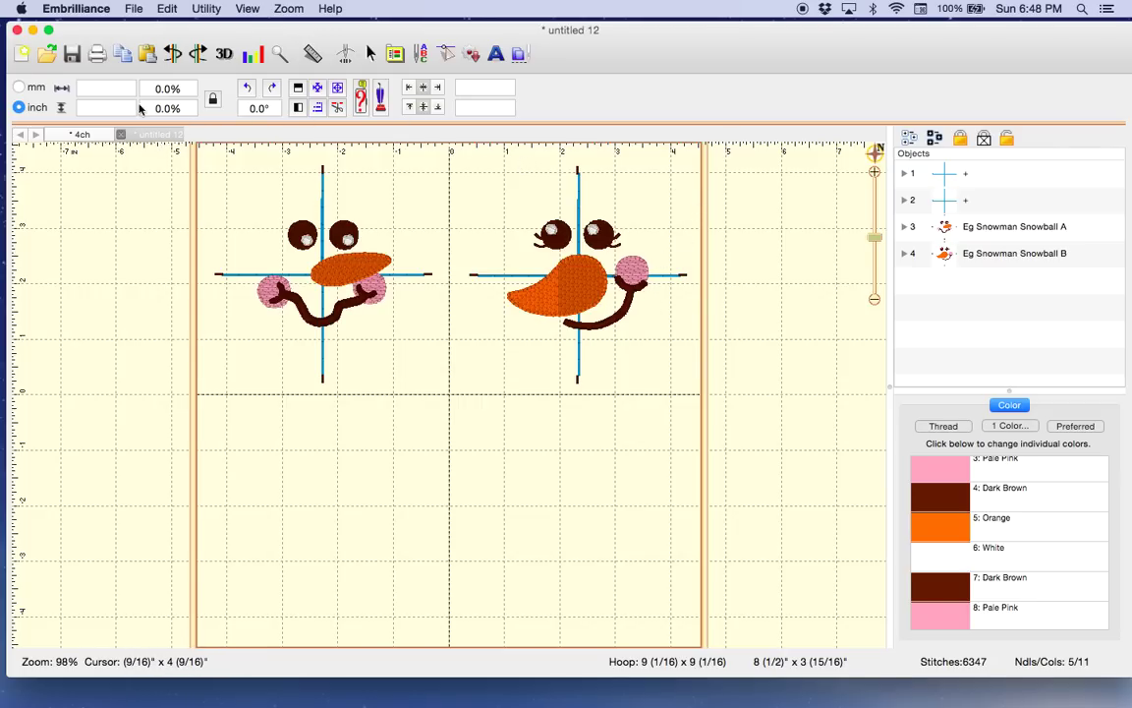
Reopen XYZ.jef from the Desktop to check the saved five-colour design.
{"action": "left_click", "coordinate": [46, 55]}
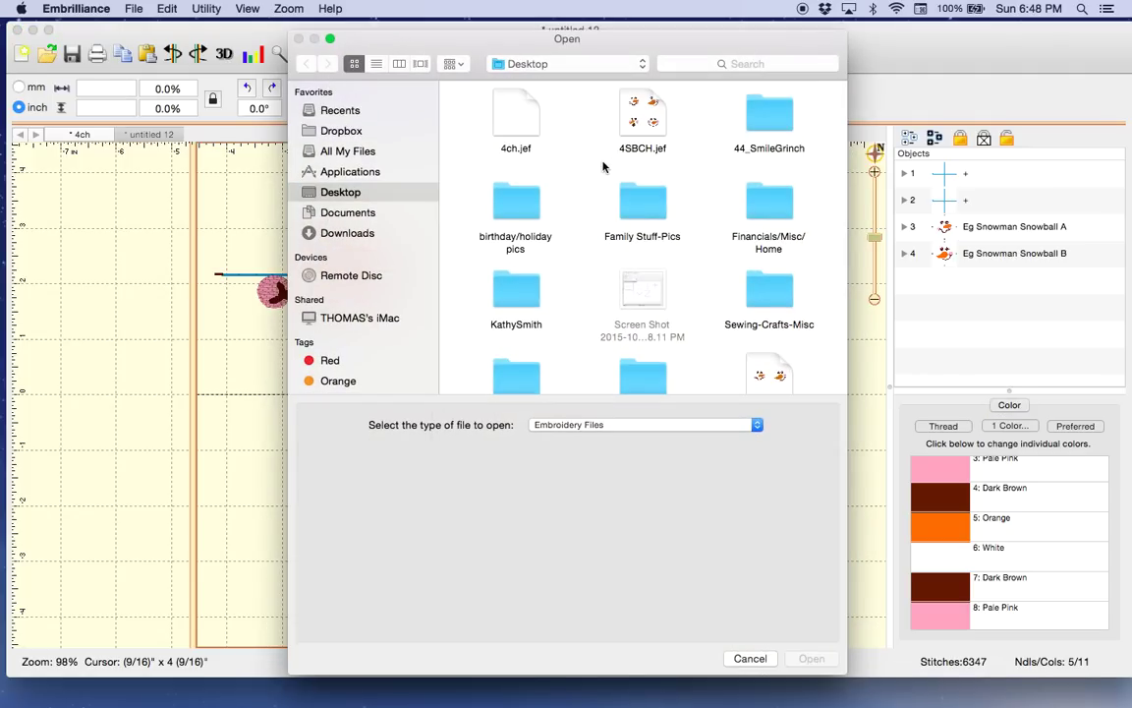
{"action": "scroll", "coordinate": [590, 236], "scroll_direction": "down", "scroll_amount": 2}
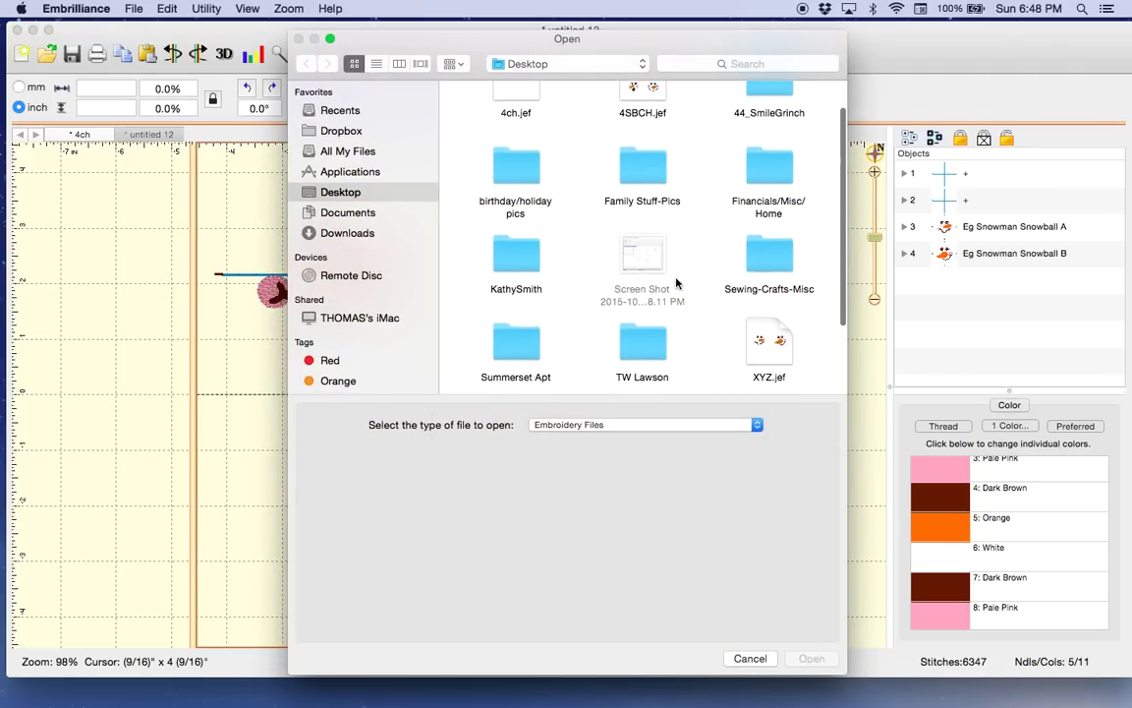
{"action": "left_click", "coordinate": [772, 354]}
{"action": "double_click", "coordinate": [773, 354]}
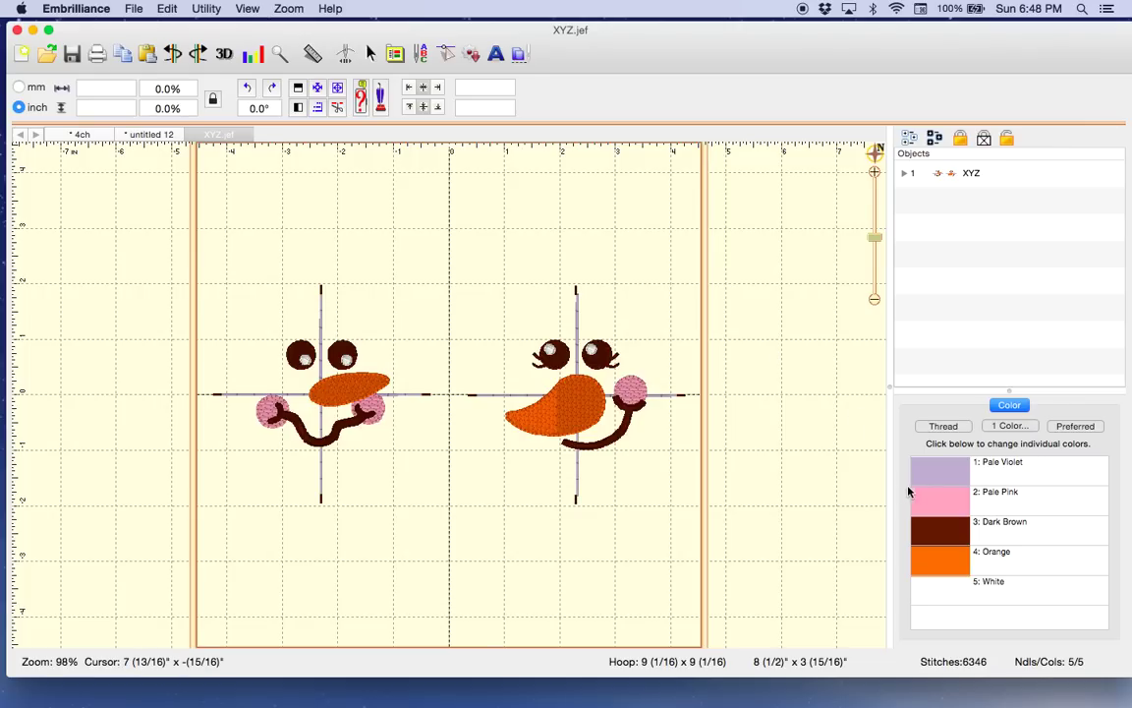